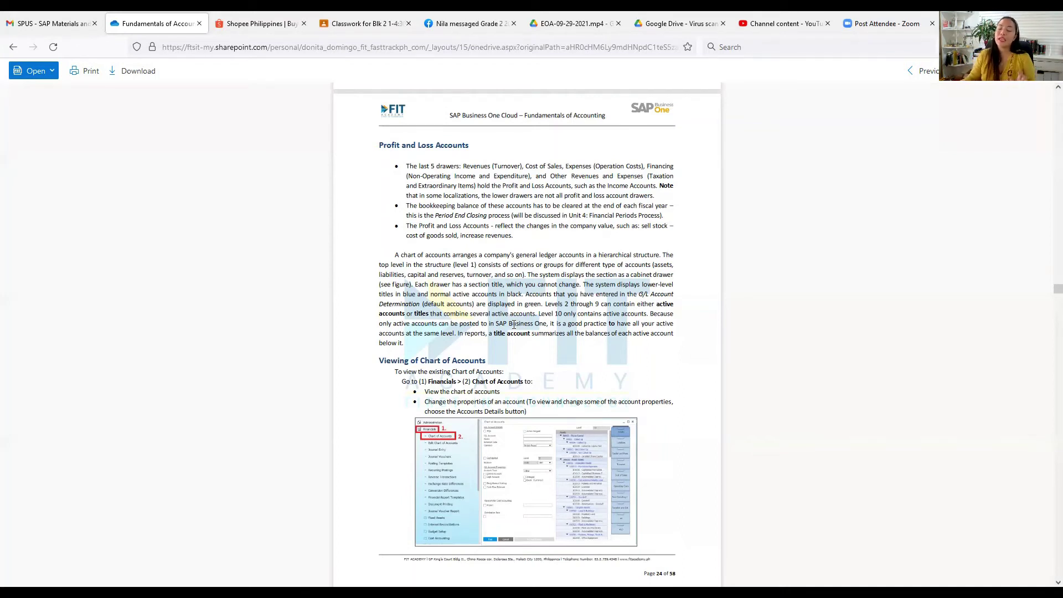
Read the guide's section on viewing the Chart of Accounts and the start of the following page
scroll(534, 439, down, 2)
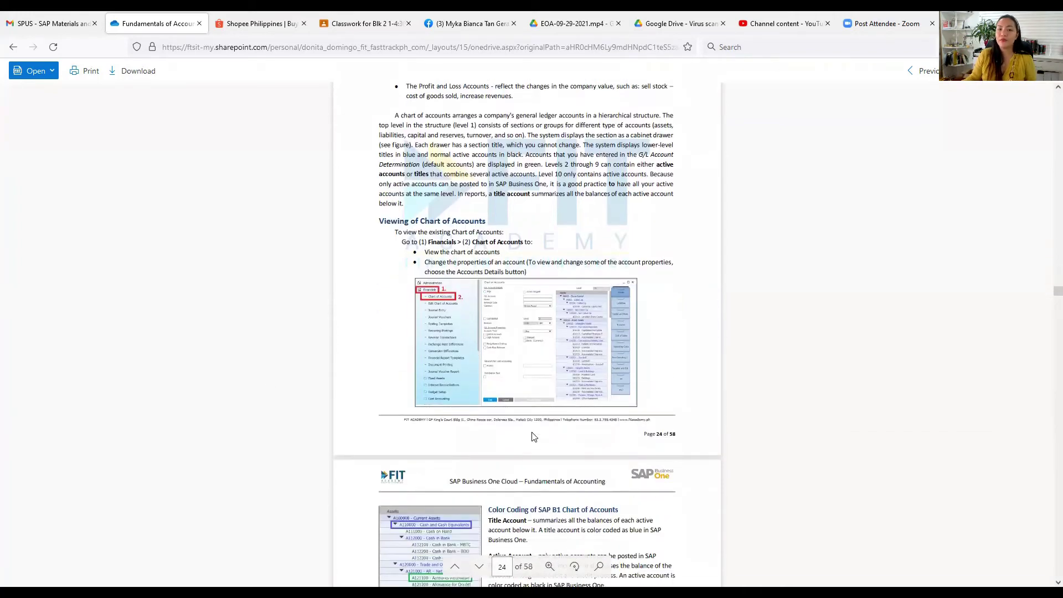
scroll(534, 435, down, 1)
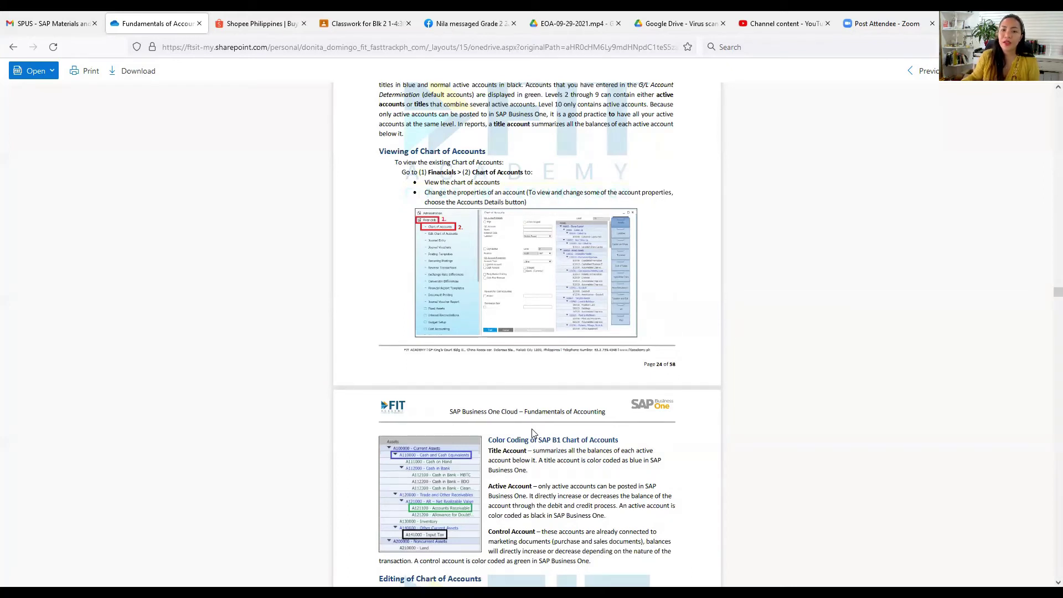
scroll(548, 410, down, 2)
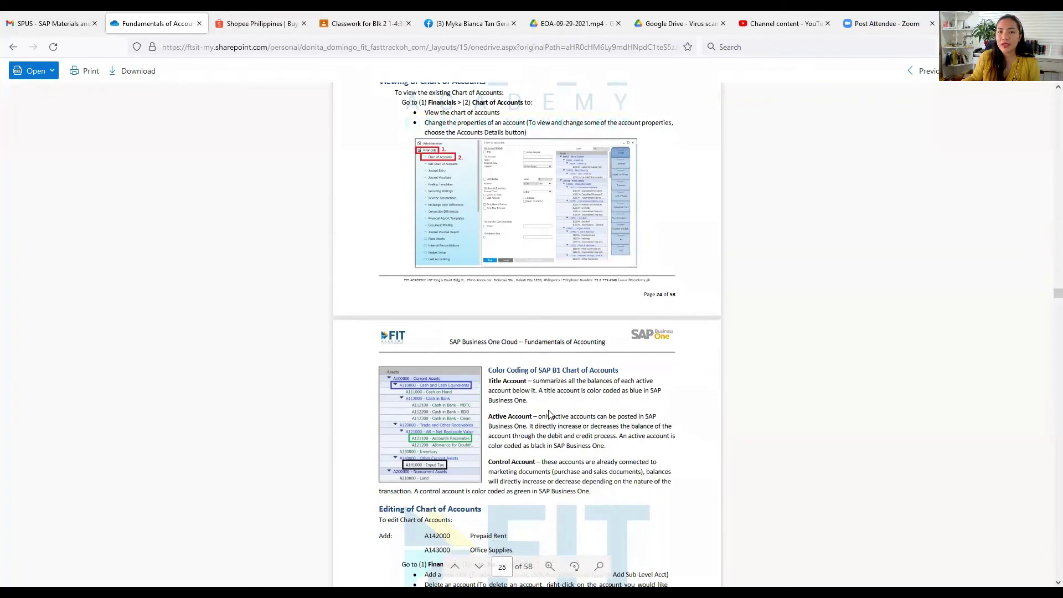
scroll(549, 414, up, 2)
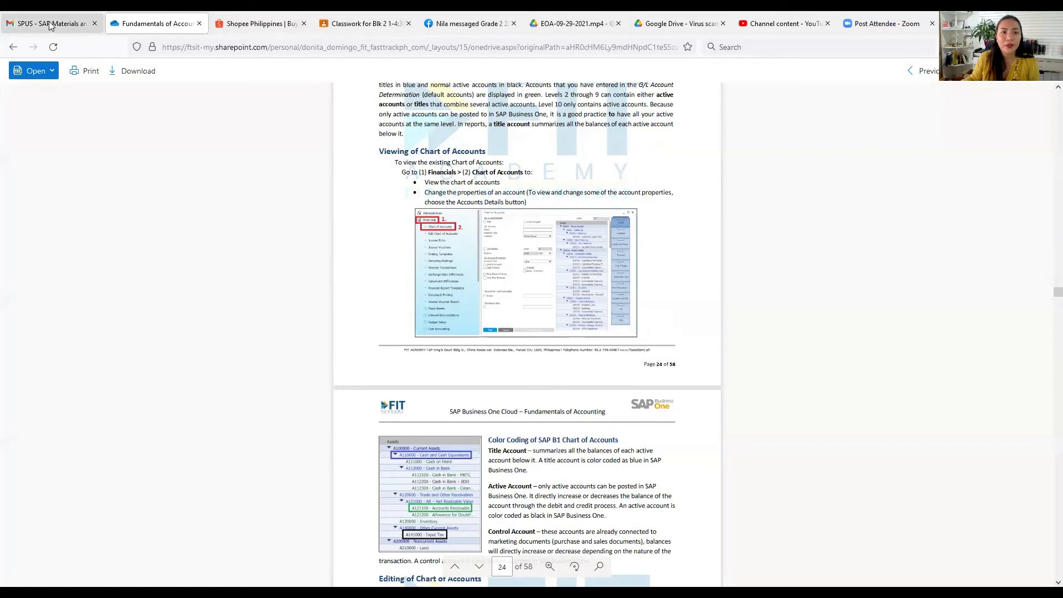
click(49, 23)
click(158, 23)
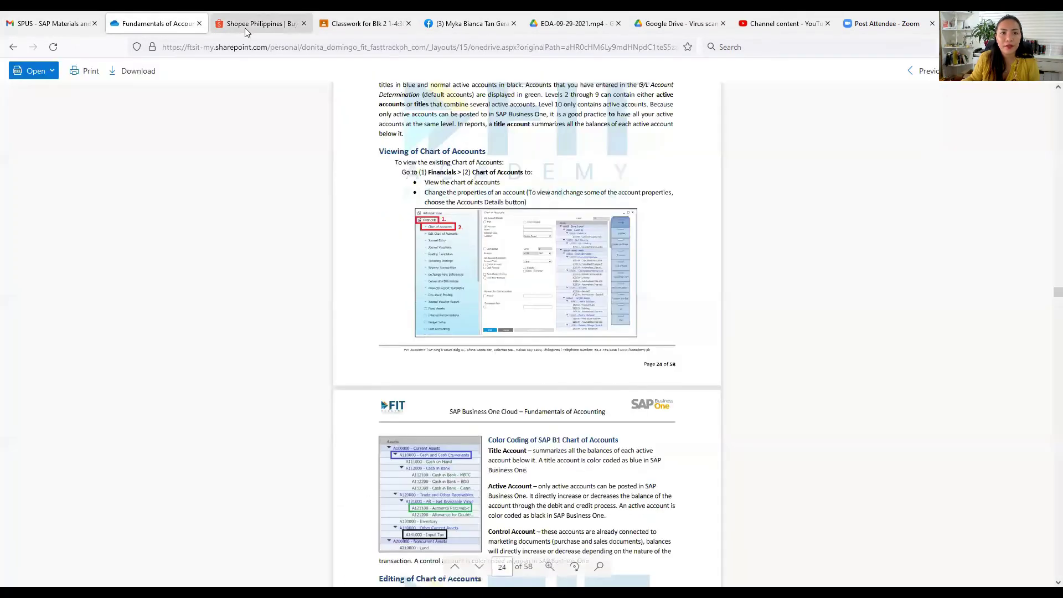
click(340, 24)
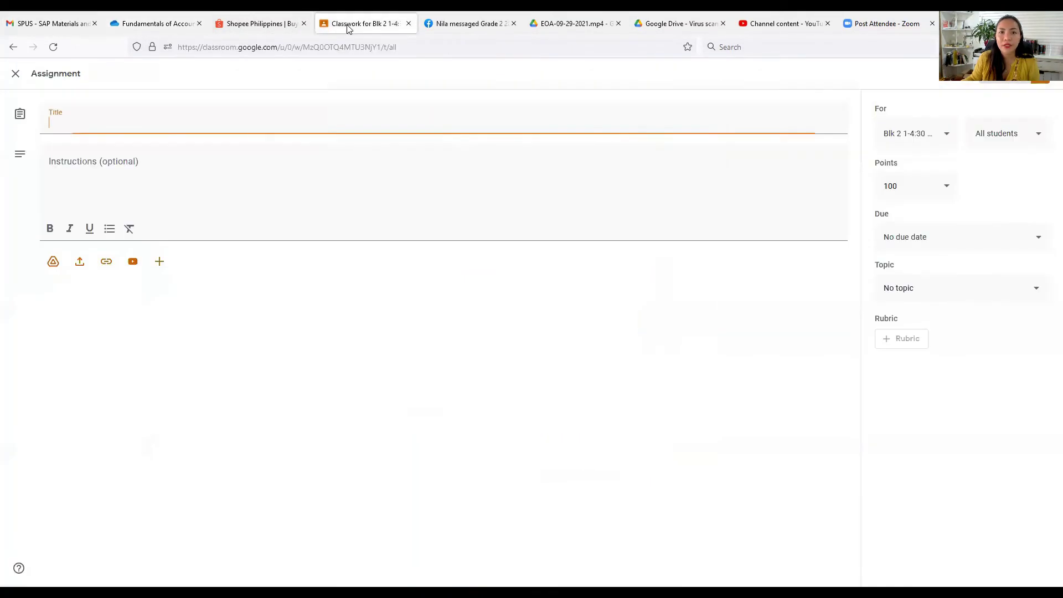
click(151, 26)
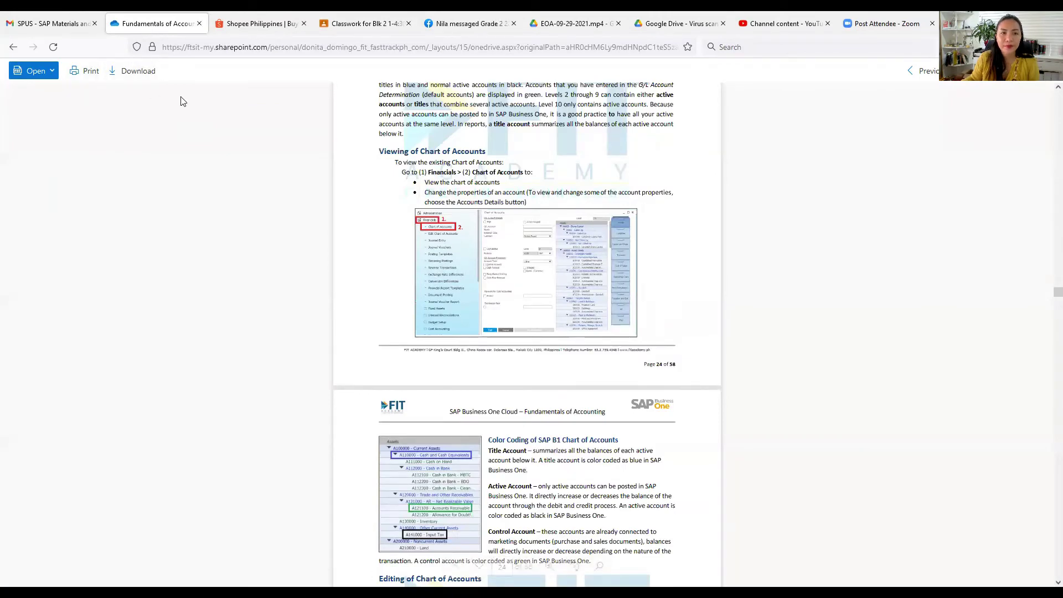
Switch to the Gmail message about SAP materials and user credentials and open its linked shared drive folder
click(49, 24)
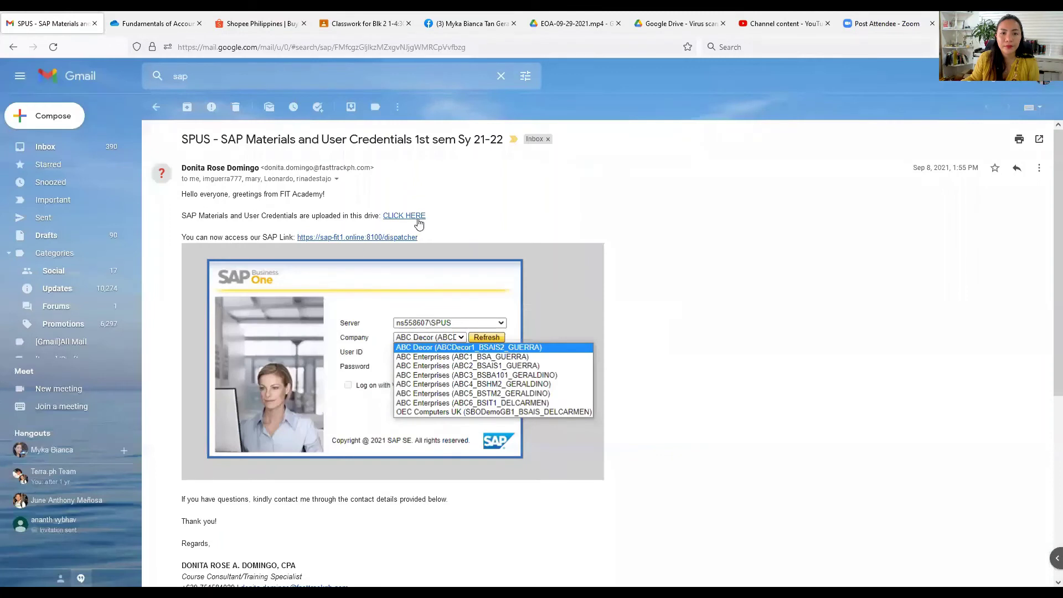
click(416, 216)
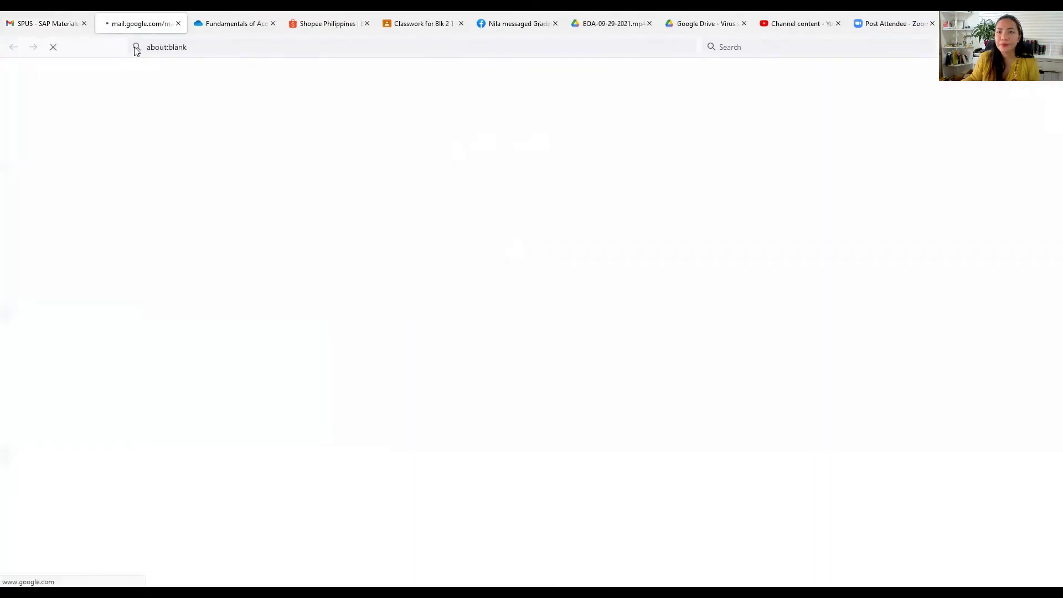
click(707, 24)
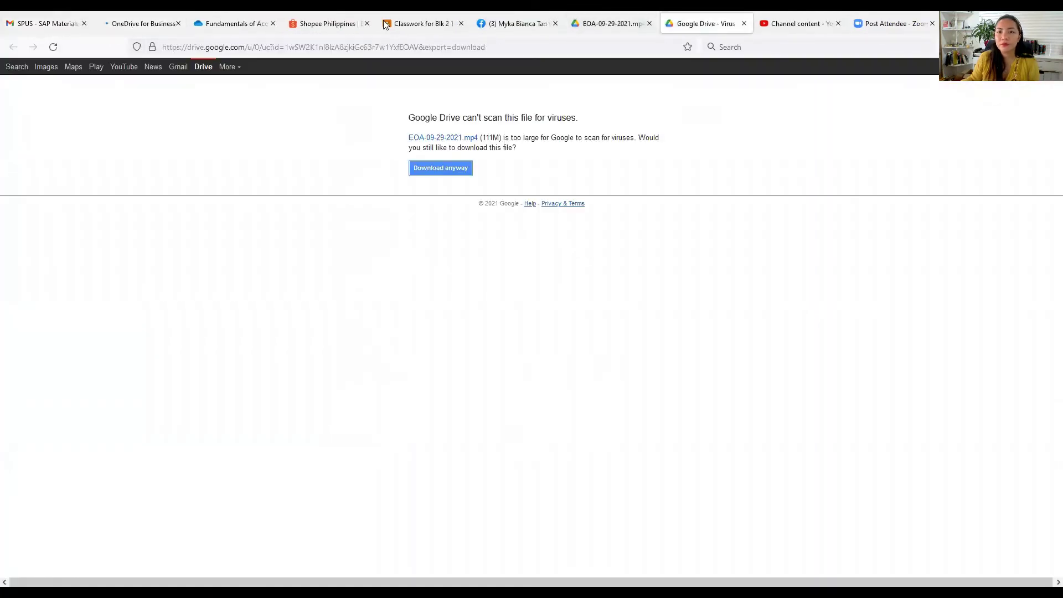
click(139, 27)
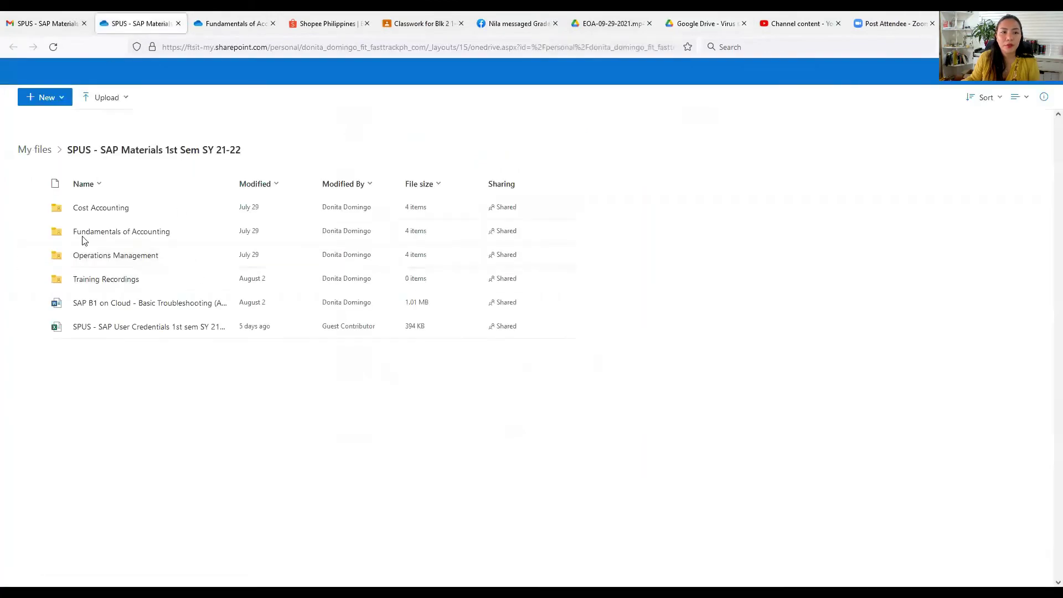
Open the SPUS - SAP User Credentials 1st sem SY 21-22 workbook from the shared SPUS - SAP Materials folder
click(102, 237)
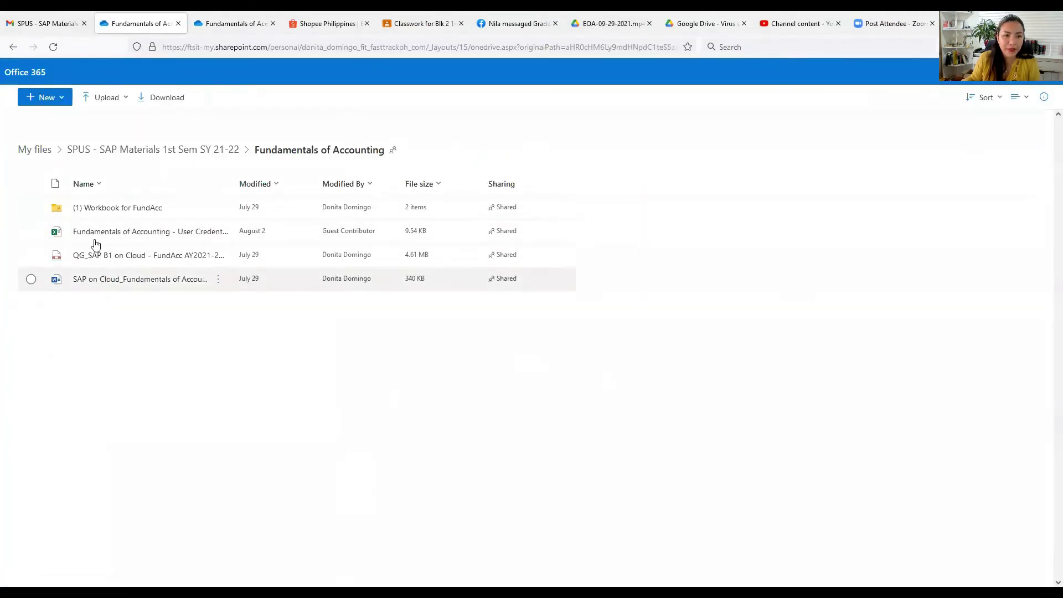
click(12, 49)
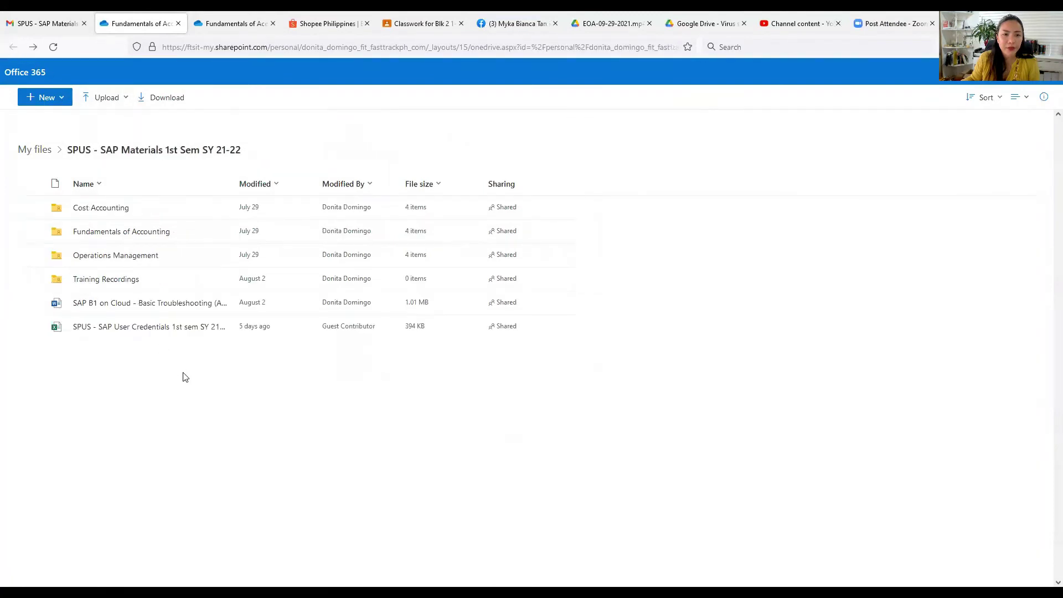
click(165, 328)
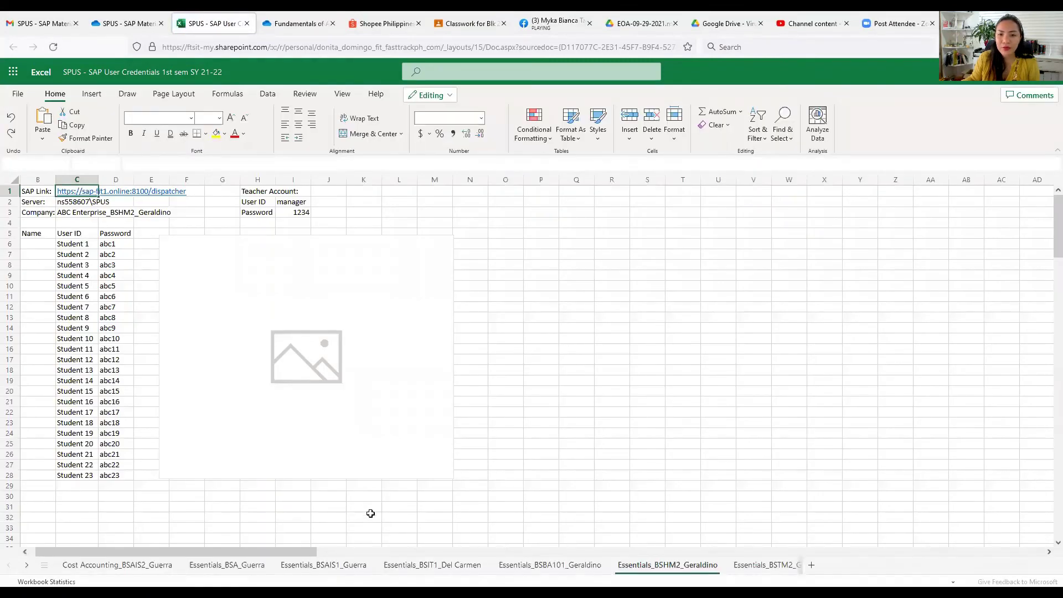
Show the Essentials BSBA101 sheet of the credentials workbook and follow its SAP link to the logon page
click(598, 565)
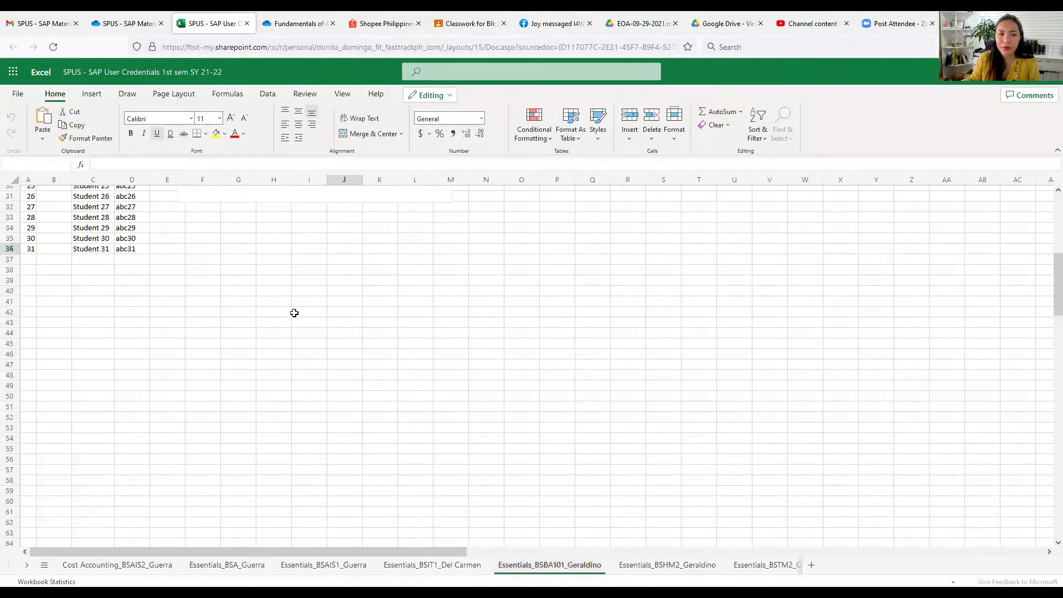
scroll(365, 468, up, 8)
scroll(374, 475, up, 1)
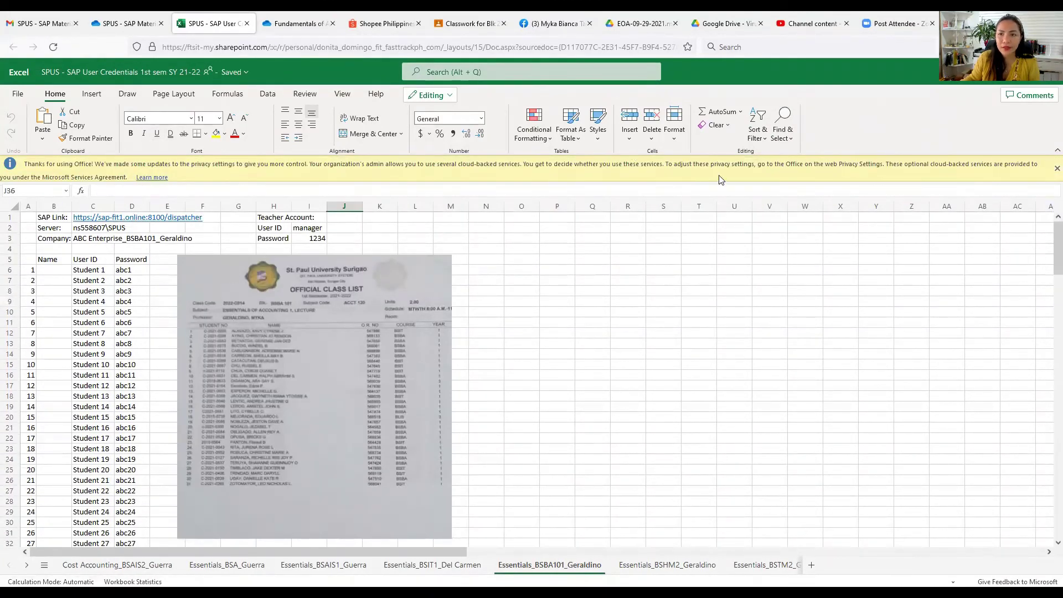
click(123, 219)
click(126, 219)
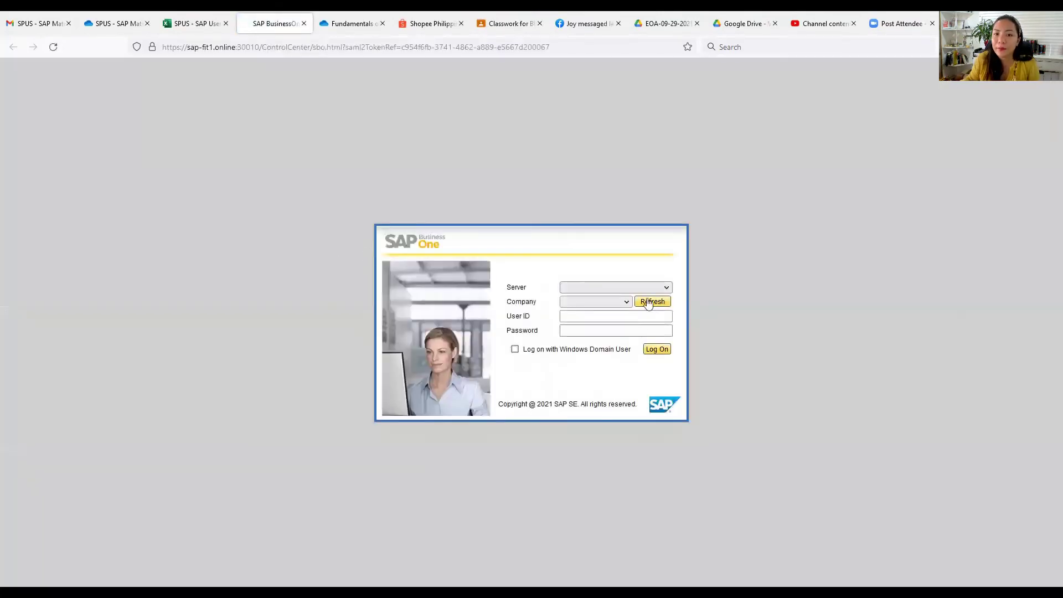
Choose the server ns558607\SPUS and the ABC Enterprises company for BSBA101 on the logon form
click(627, 288)
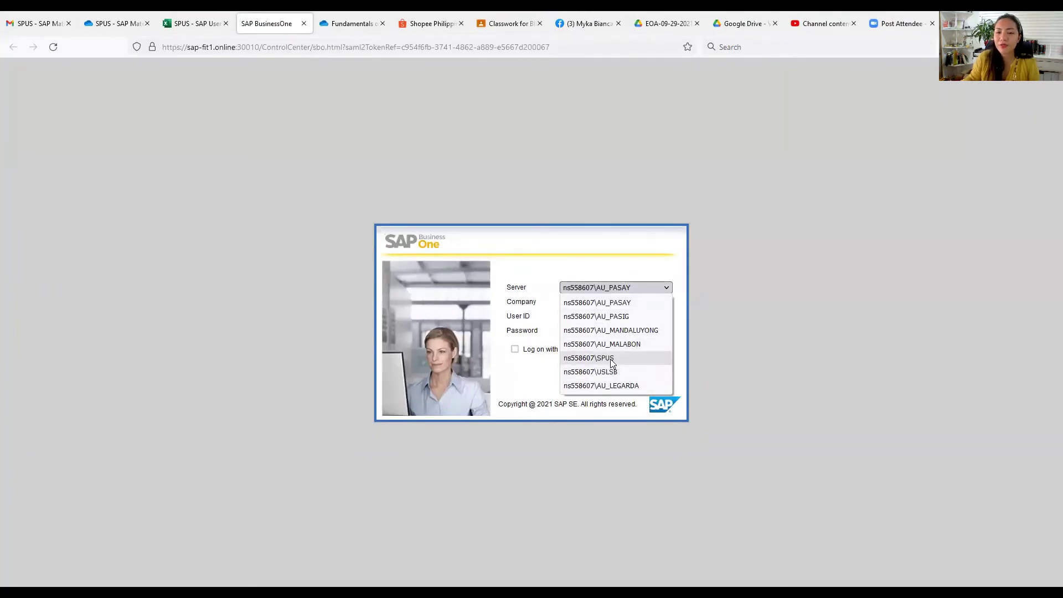
click(611, 360)
click(620, 306)
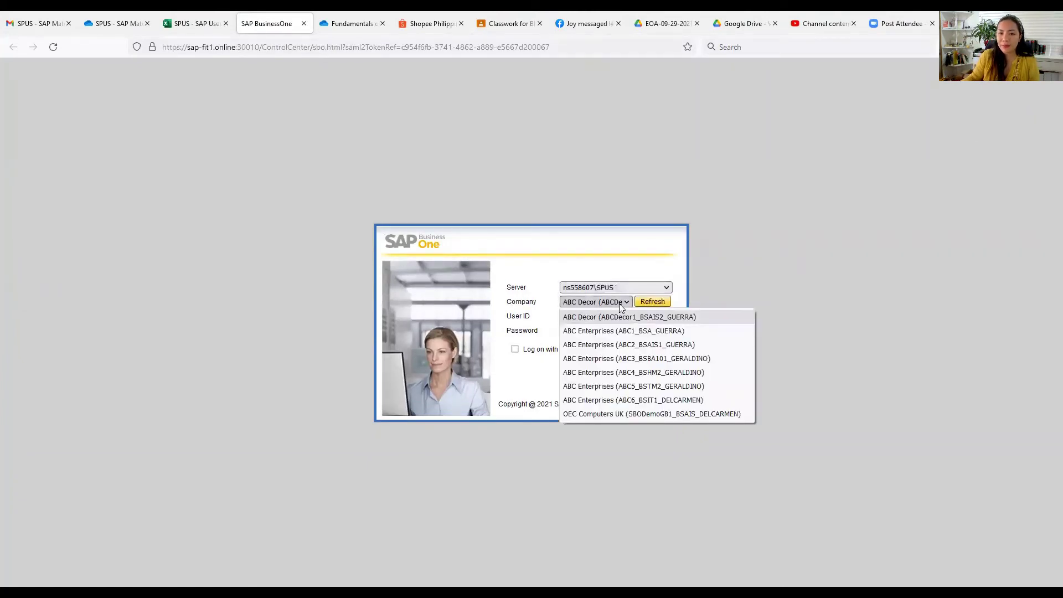
click(637, 358)
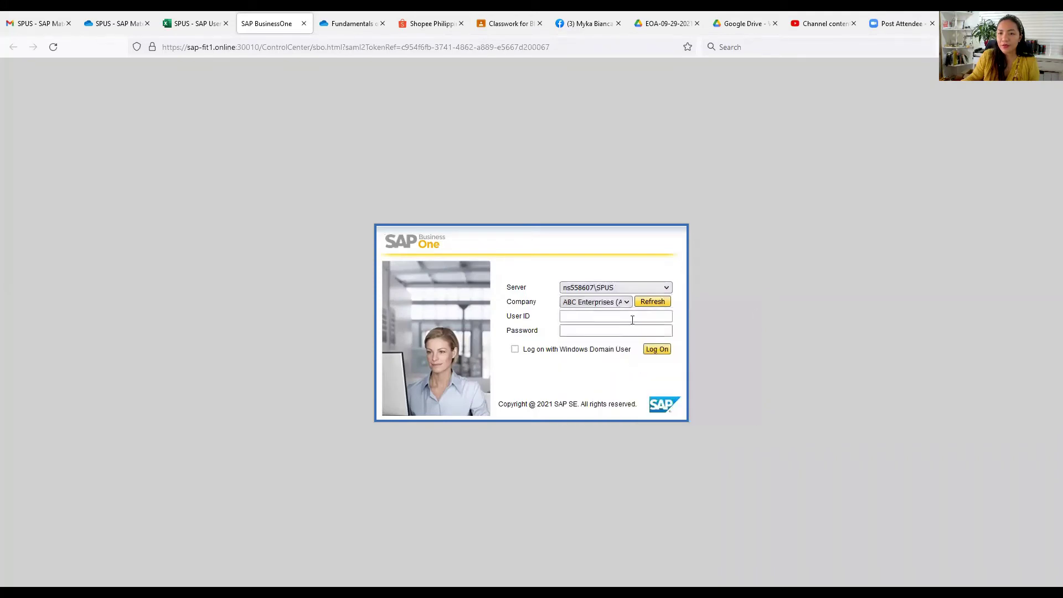
Log on with the user ID manager and the account password, and update the login saved in the browser
click(601, 316)
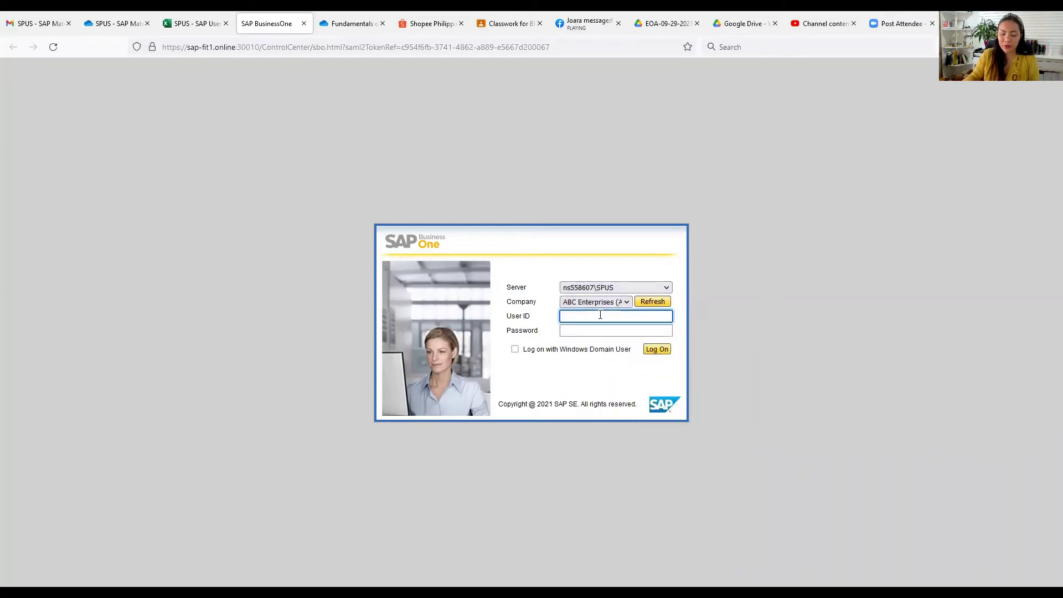
text(manager)
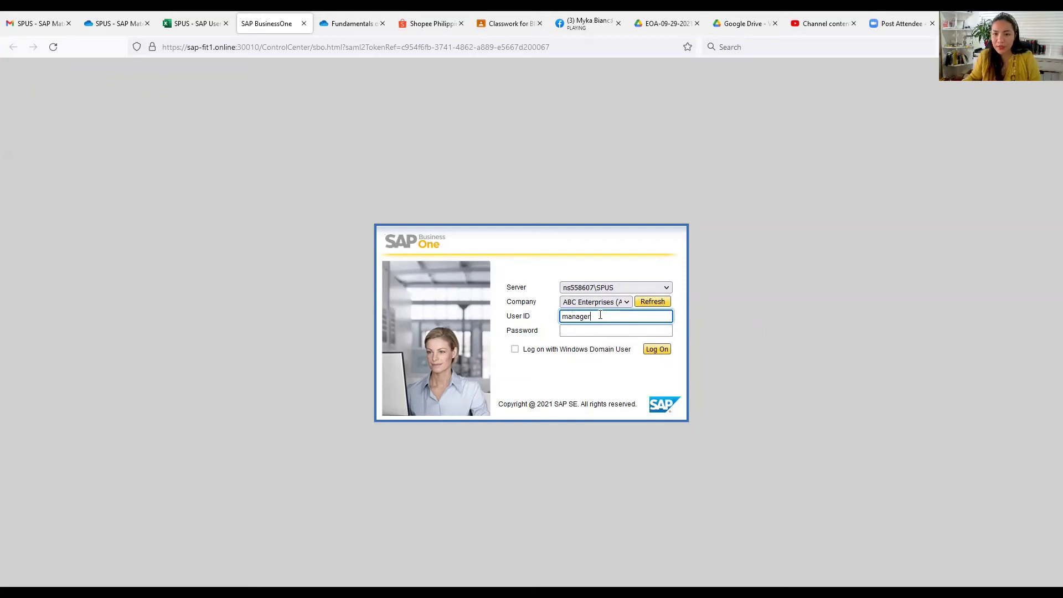
click(589, 332)
text(•••)
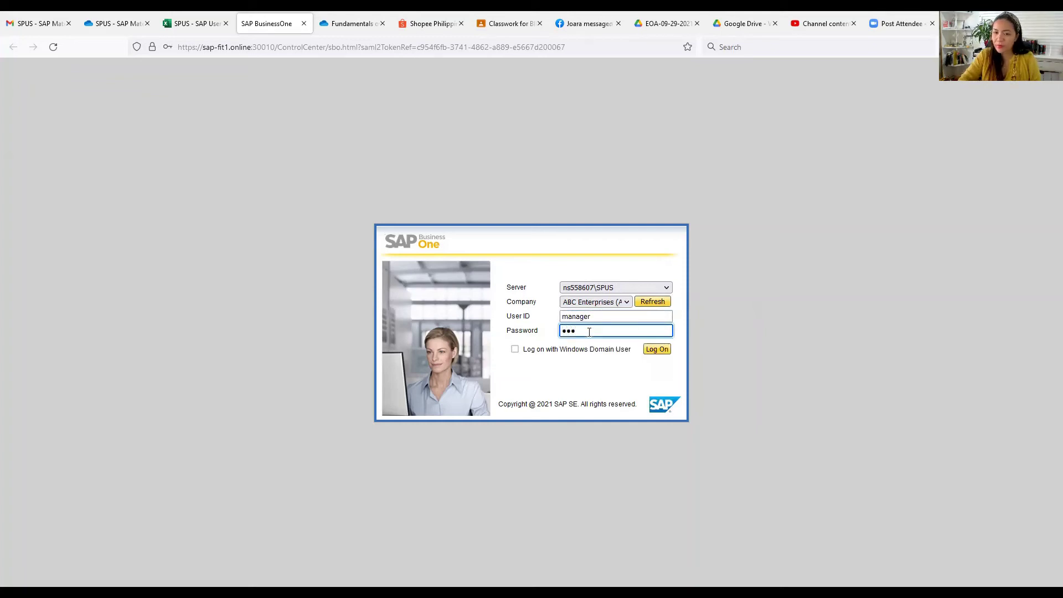
text(•)
click(668, 352)
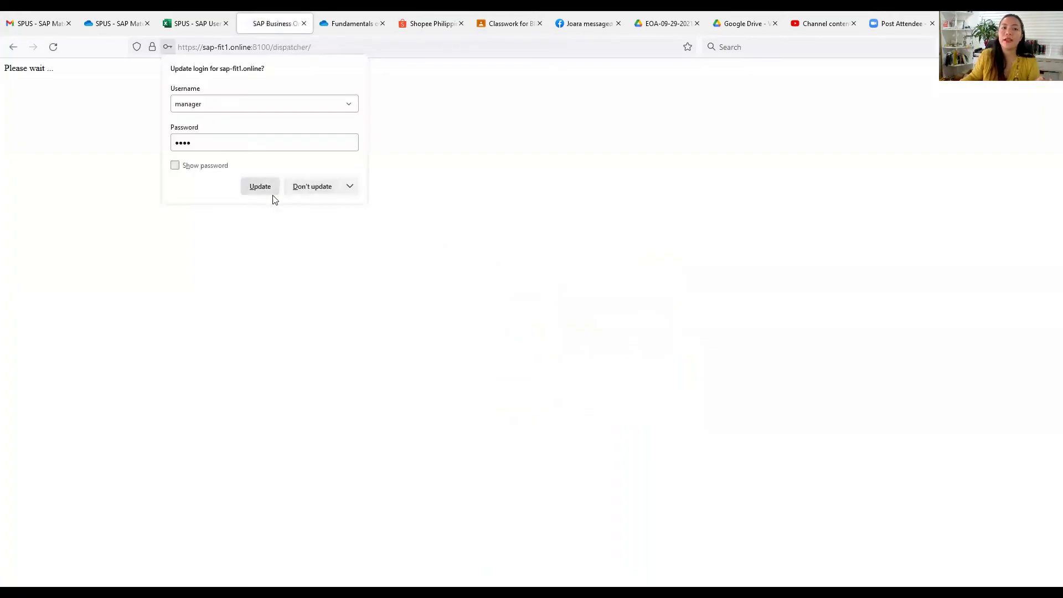
click(263, 192)
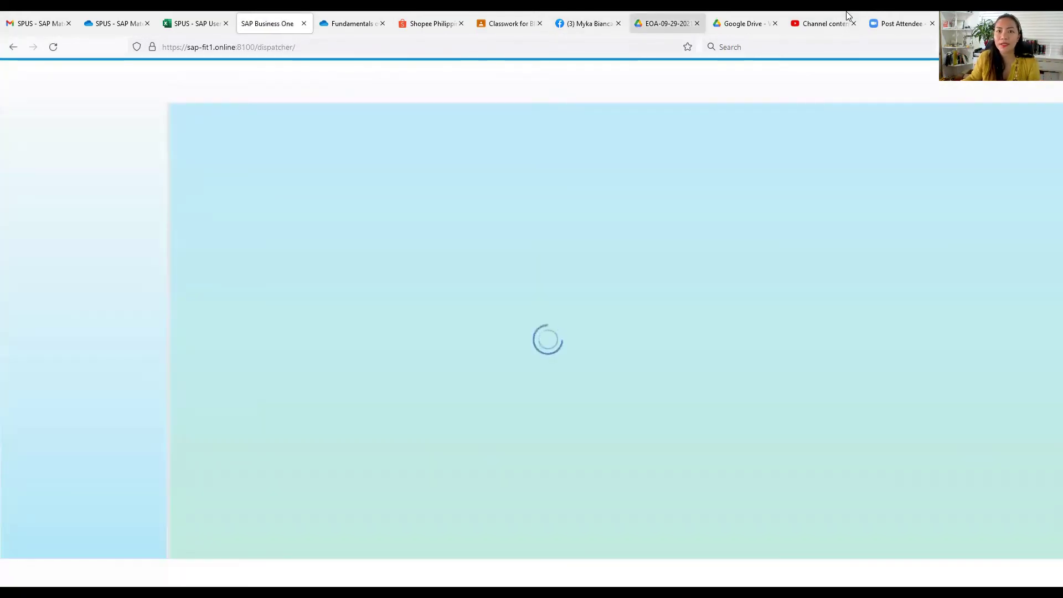
Set ABC Enterprises as the default branch in SAP Business One and dismiss the System Messages Log
click(349, 23)
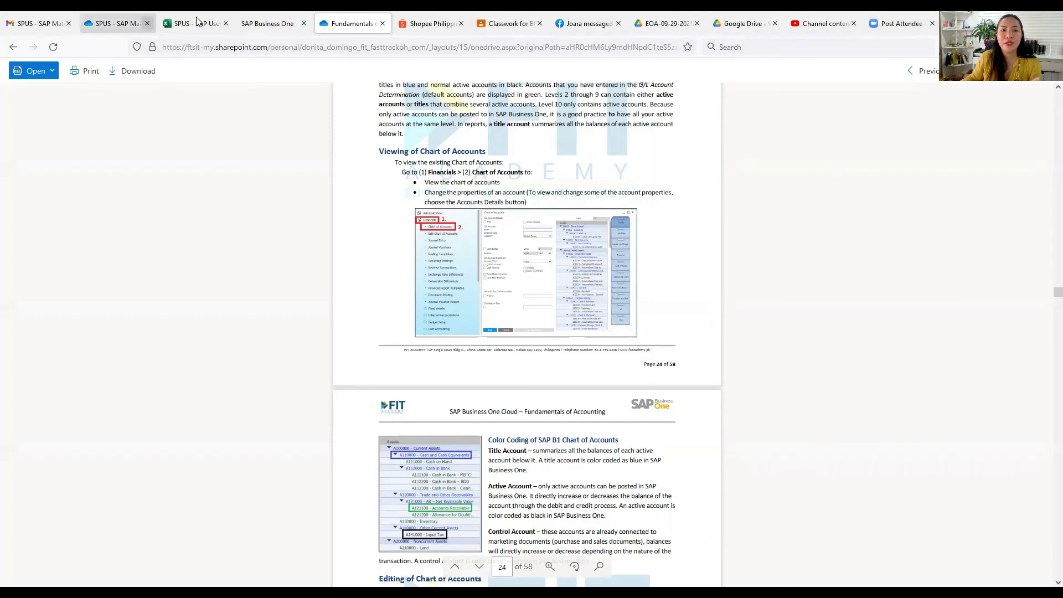
click(277, 26)
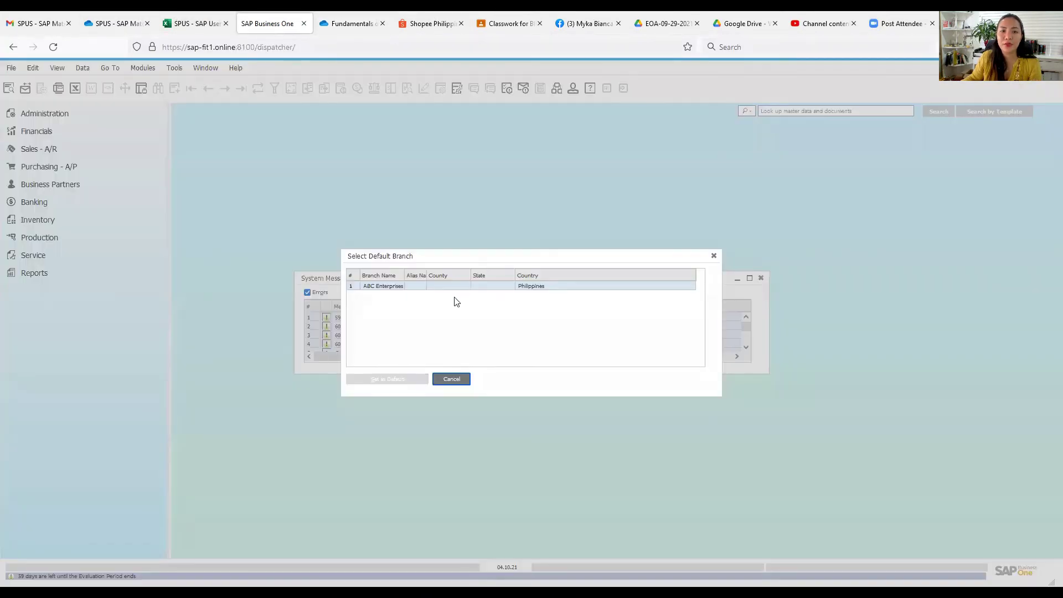
click(381, 287)
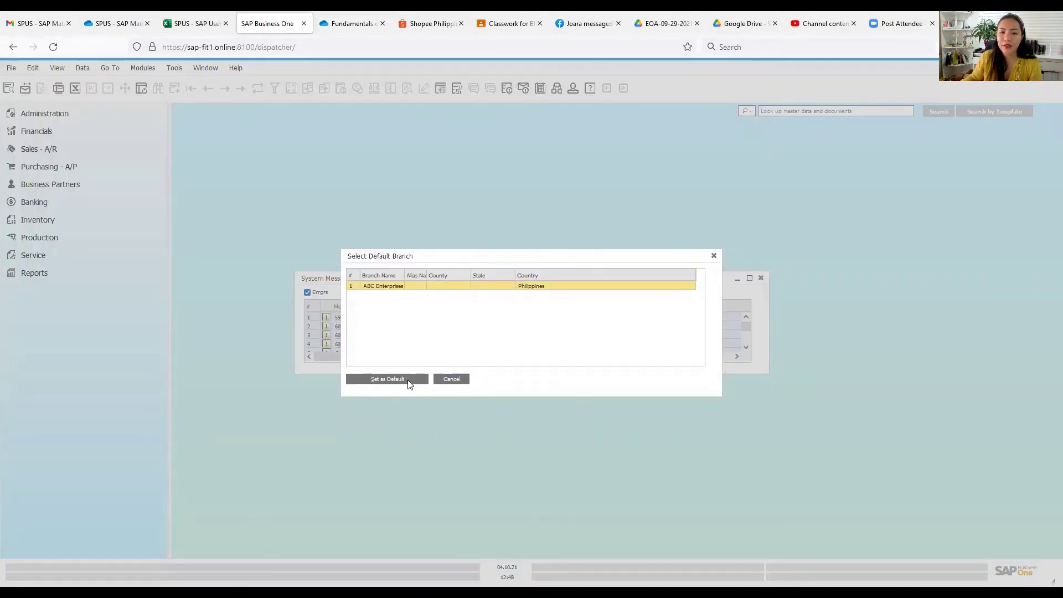
click(406, 379)
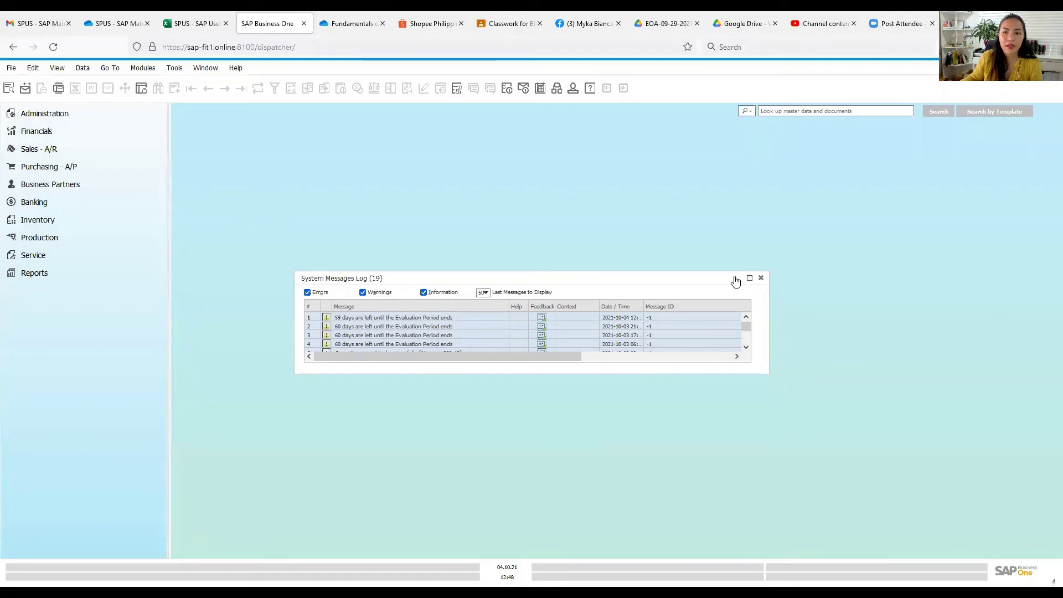
click(11, 68)
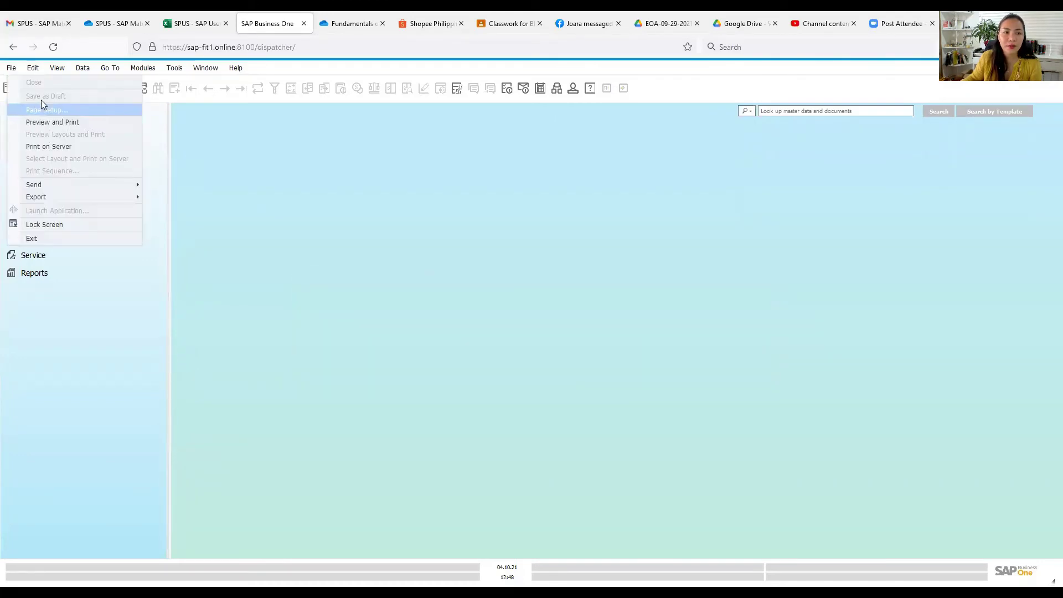
click(319, 207)
Open the Chart of Accounts from the Financials module, following the path given in the guide
click(36, 131)
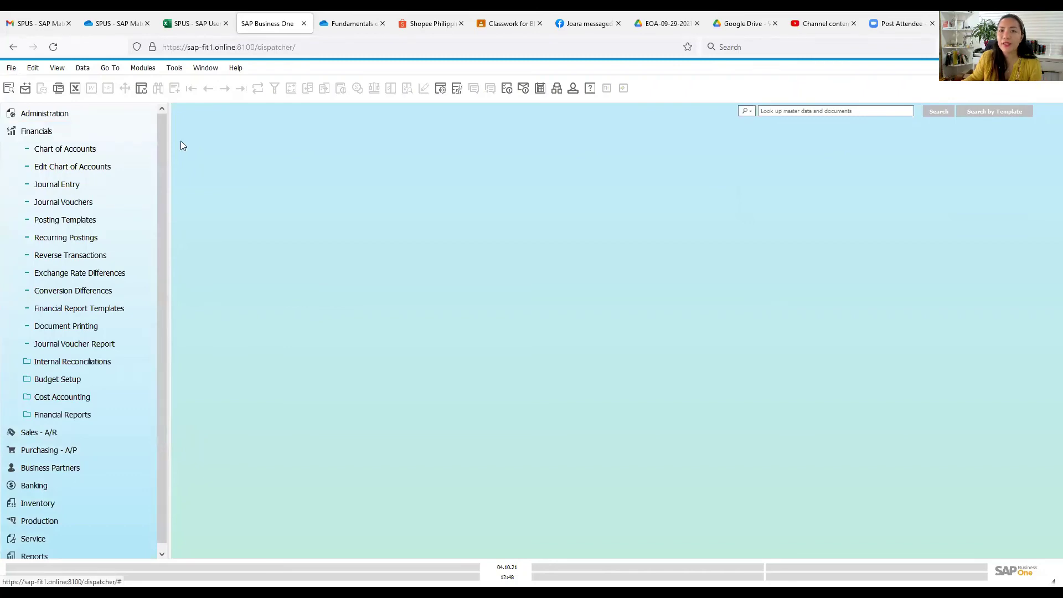
click(348, 23)
click(281, 22)
click(348, 23)
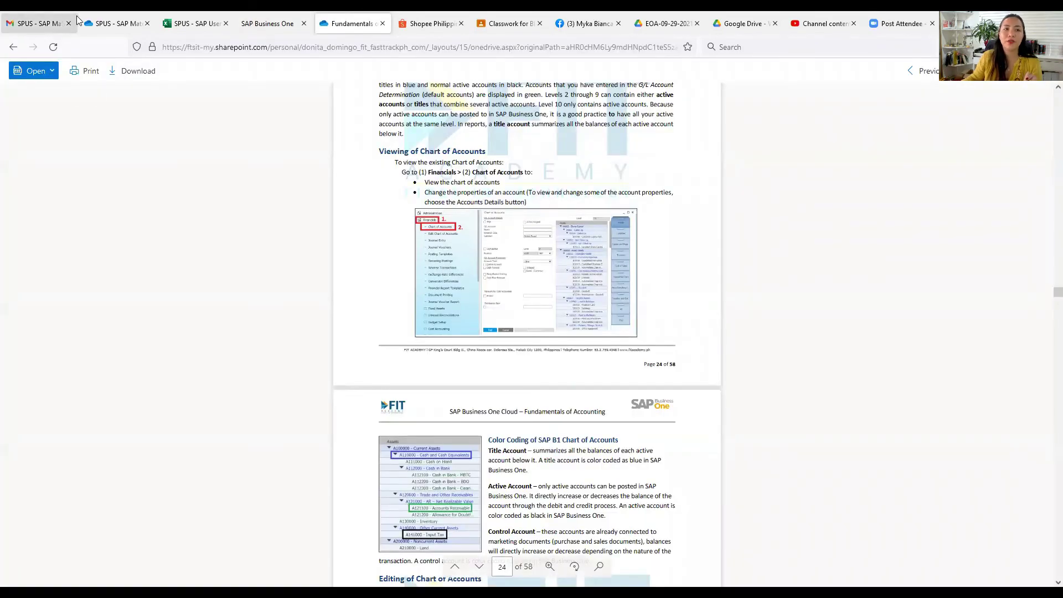
click(270, 24)
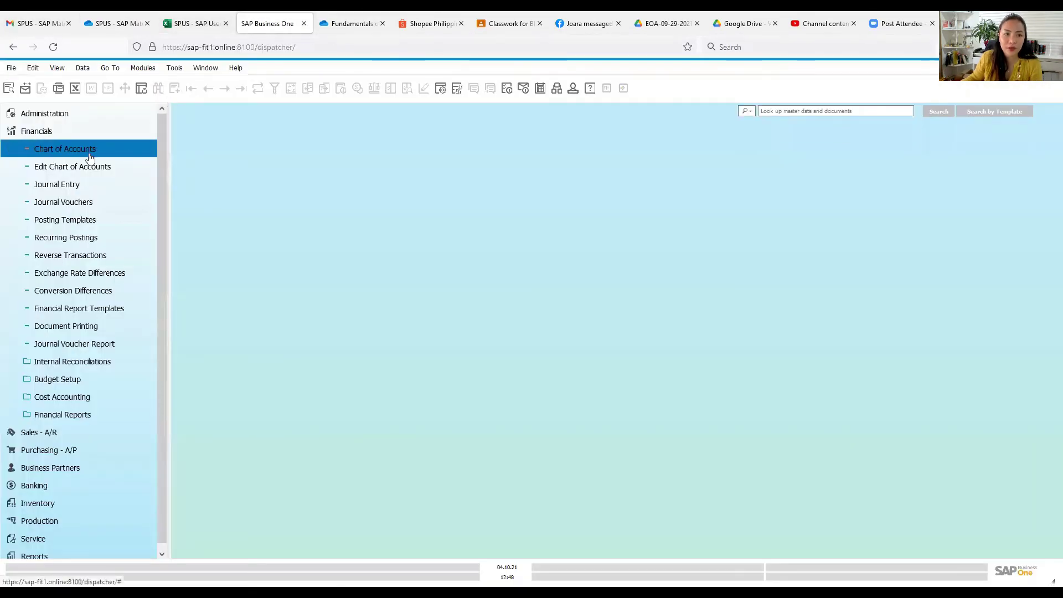
click(49, 135)
click(48, 134)
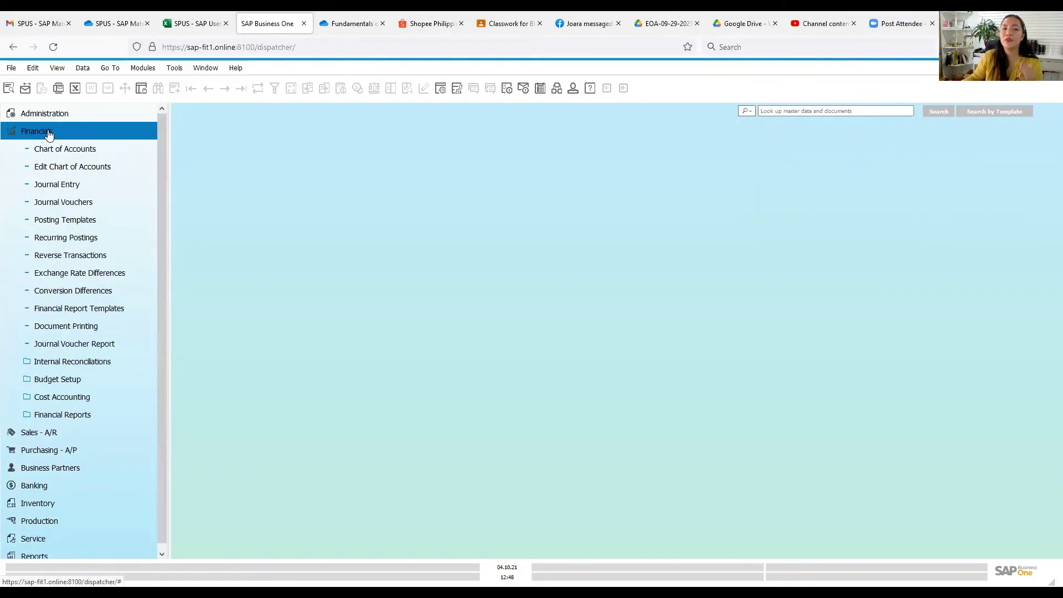
click(61, 149)
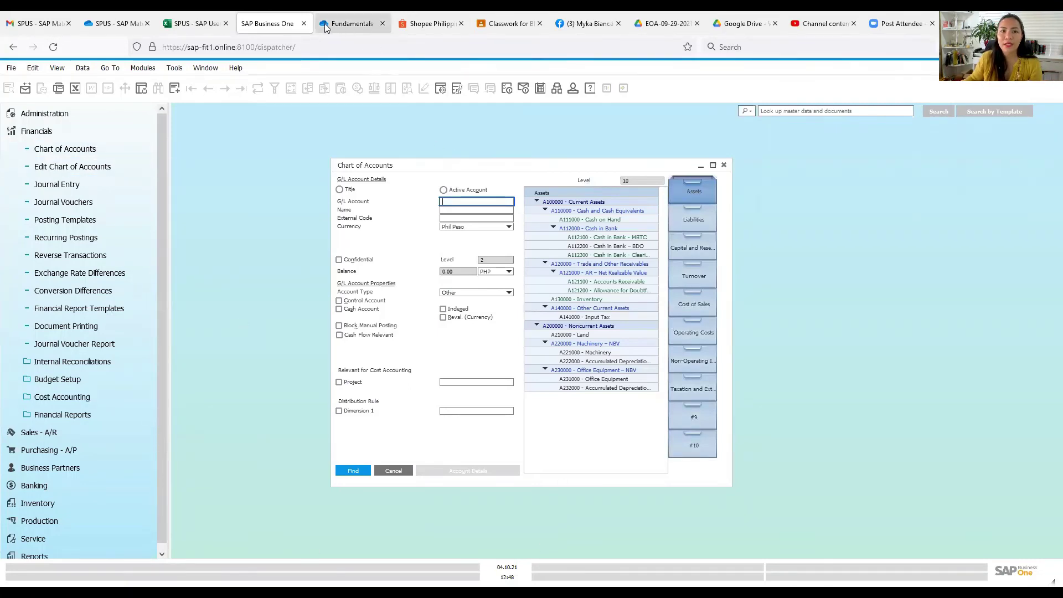
Switch to the Fundamentals of Accounting guide and read how title, active and control accounts are color coded
click(112, 27)
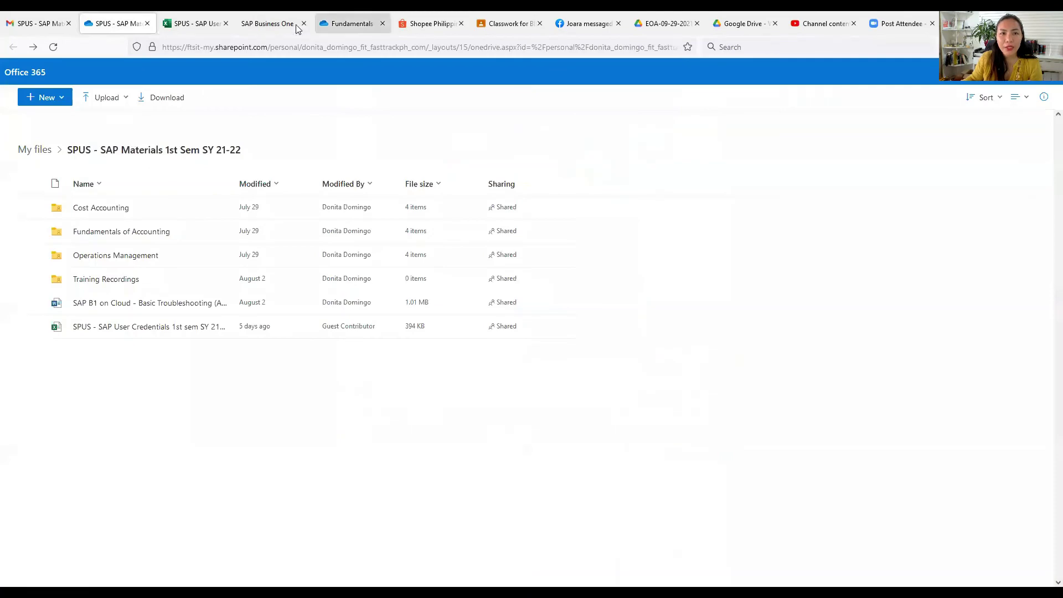
click(349, 24)
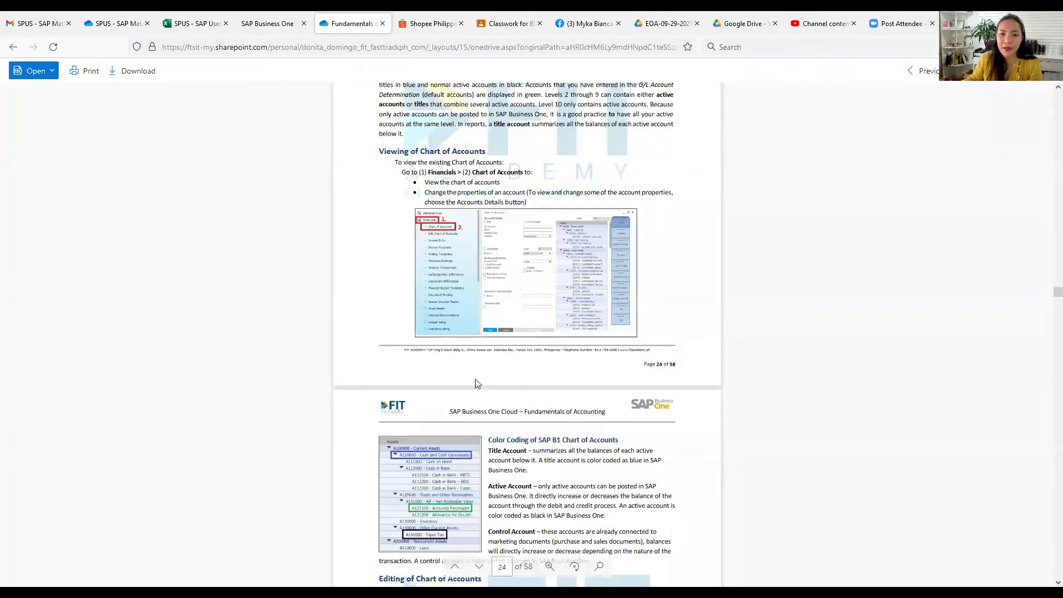
scroll(490, 393, down, 3)
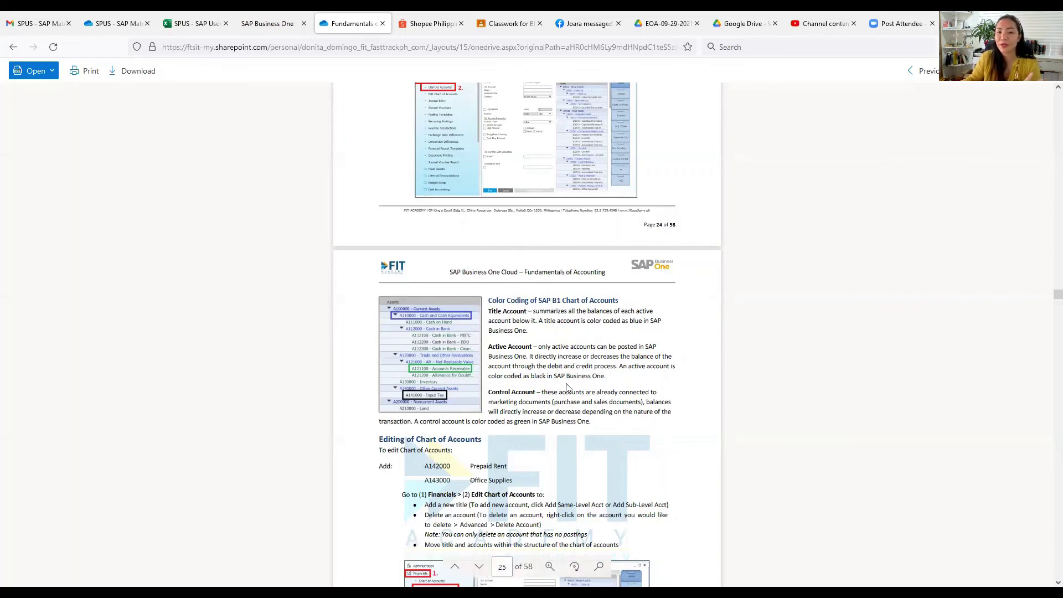
scroll(568, 388, down, 2)
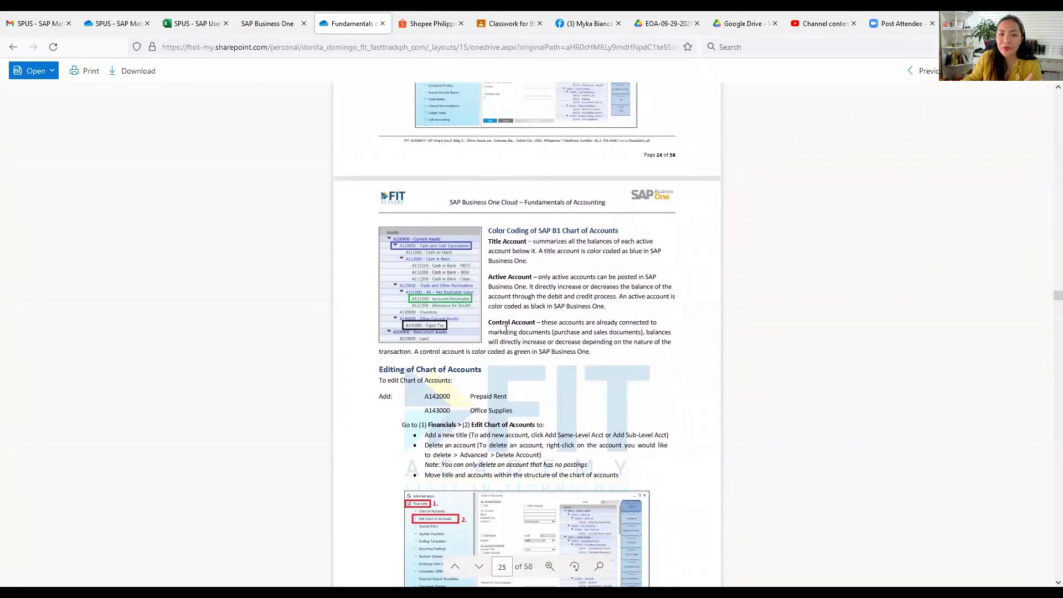